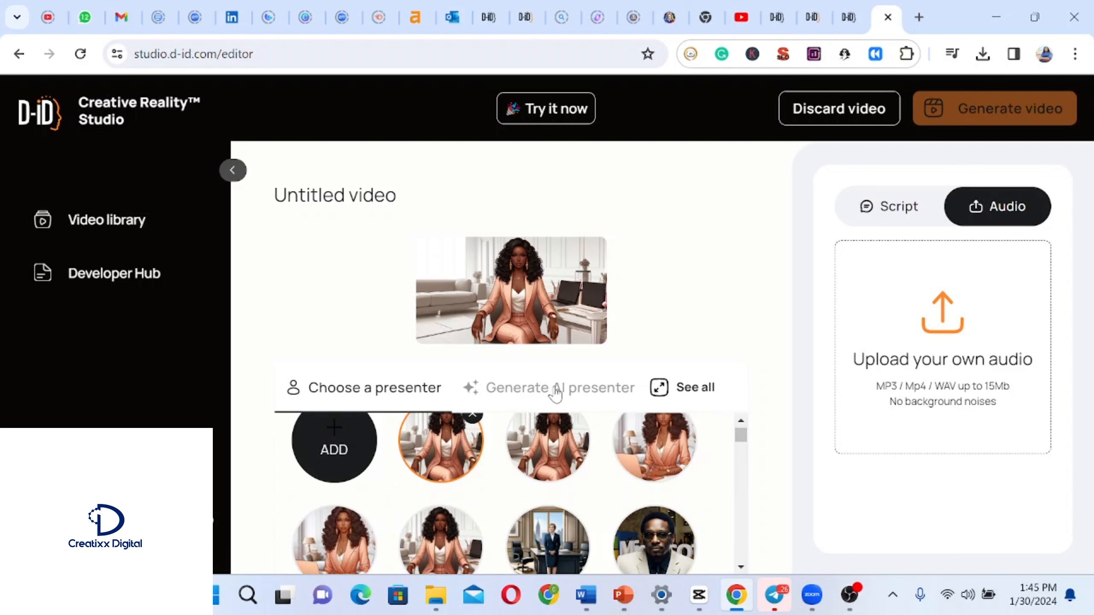
Generate AI presenter portraits from the prompt 'a young african lady sitting in the office'.
click(522, 390)
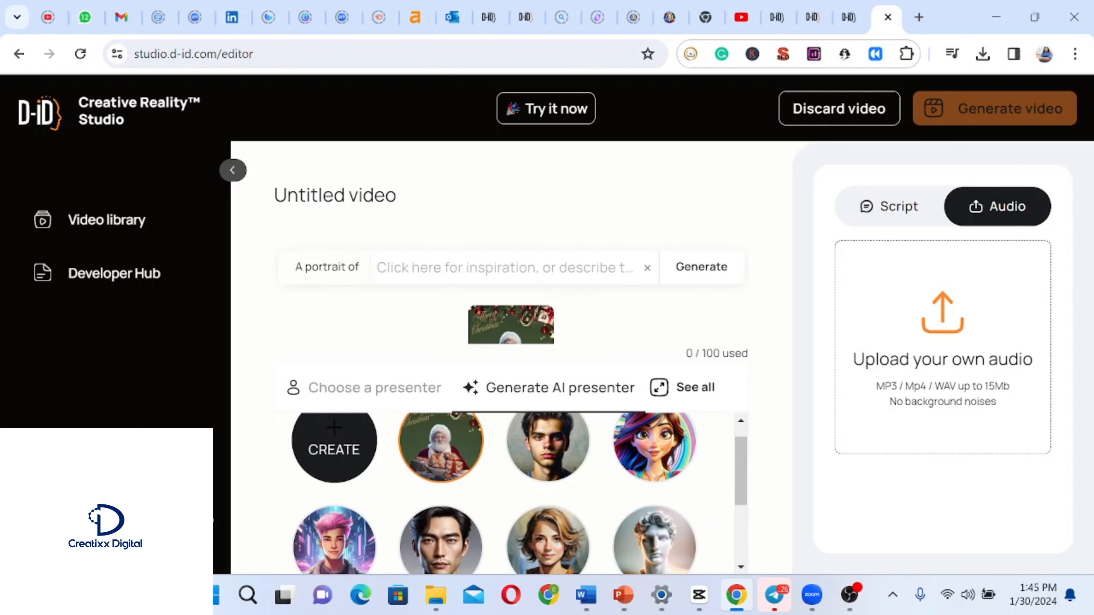
click(505, 268)
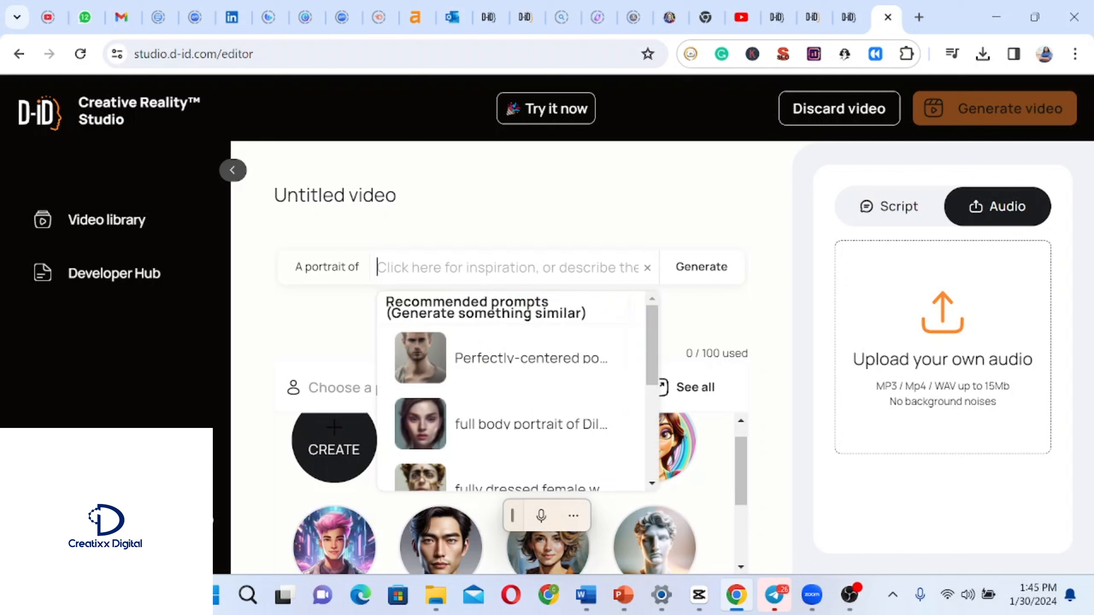
text(a)
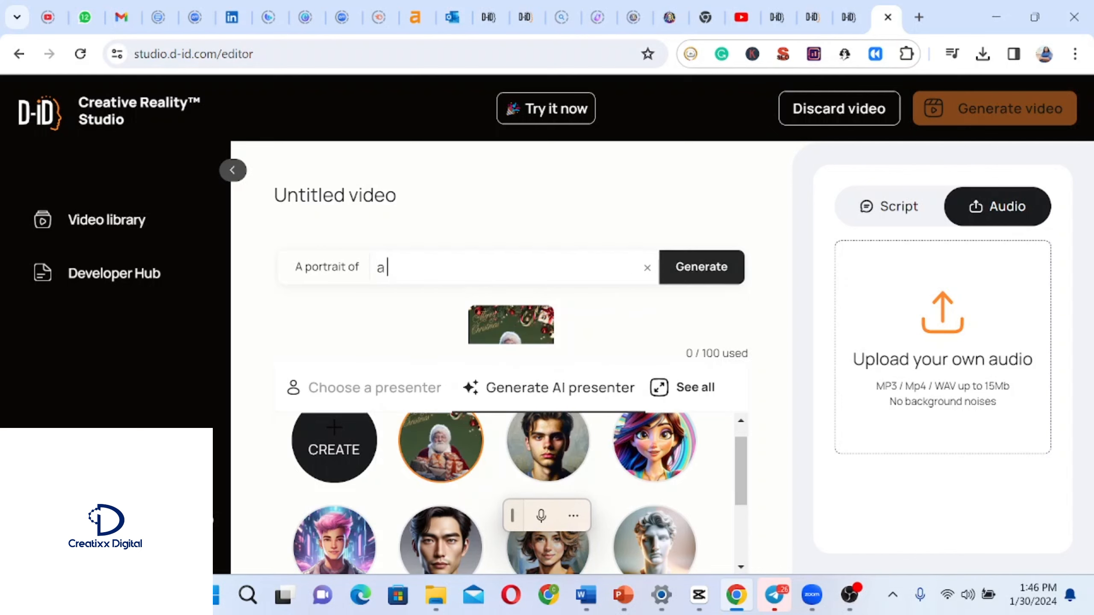
text( young)
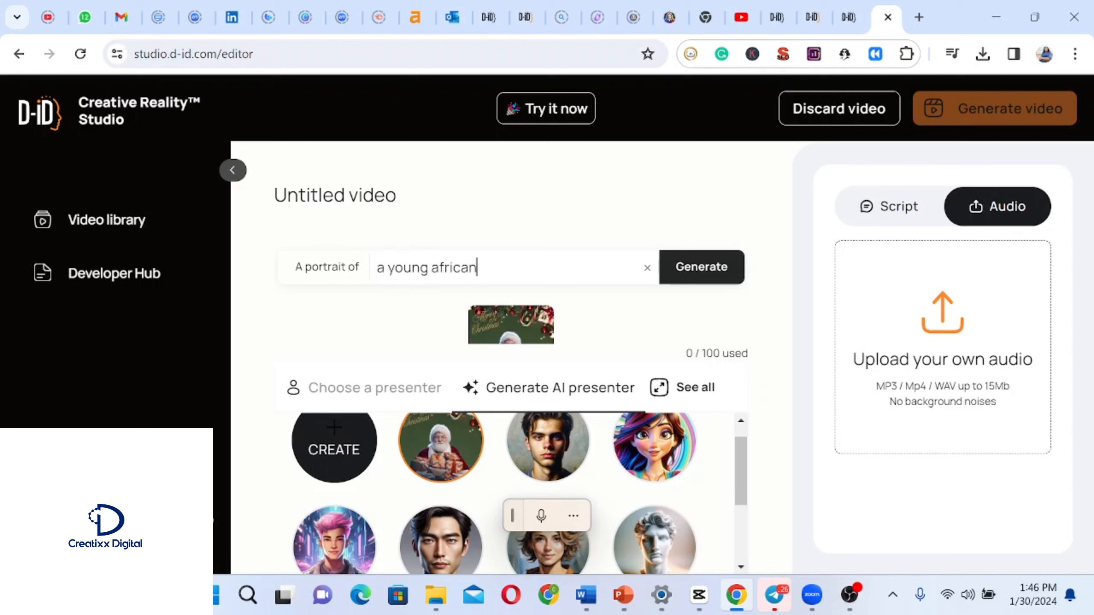
text(african lady sitting in)
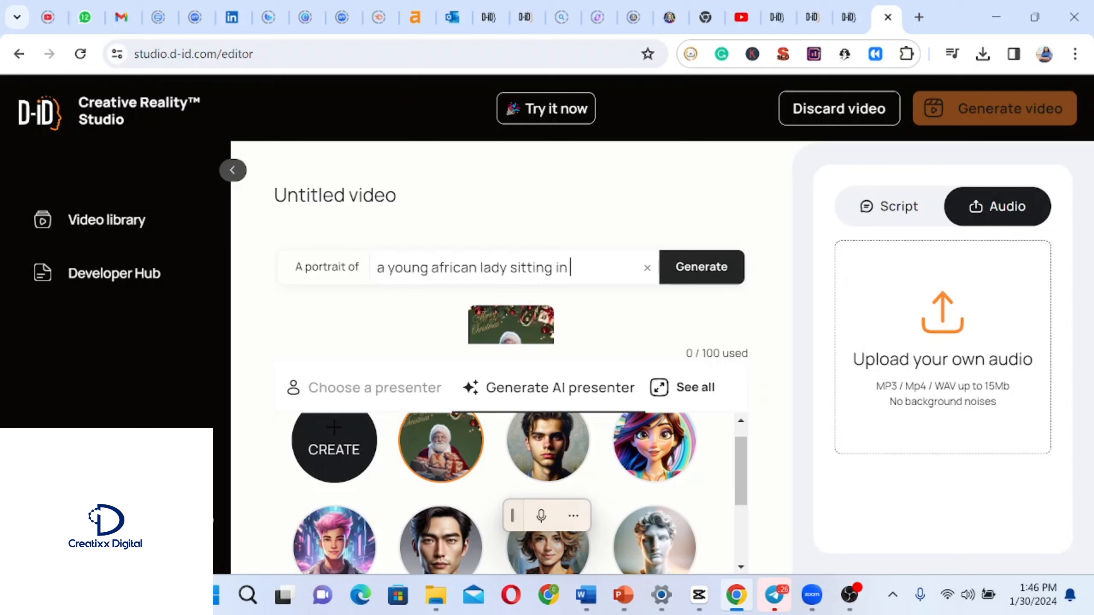
text( the office)
click(725, 275)
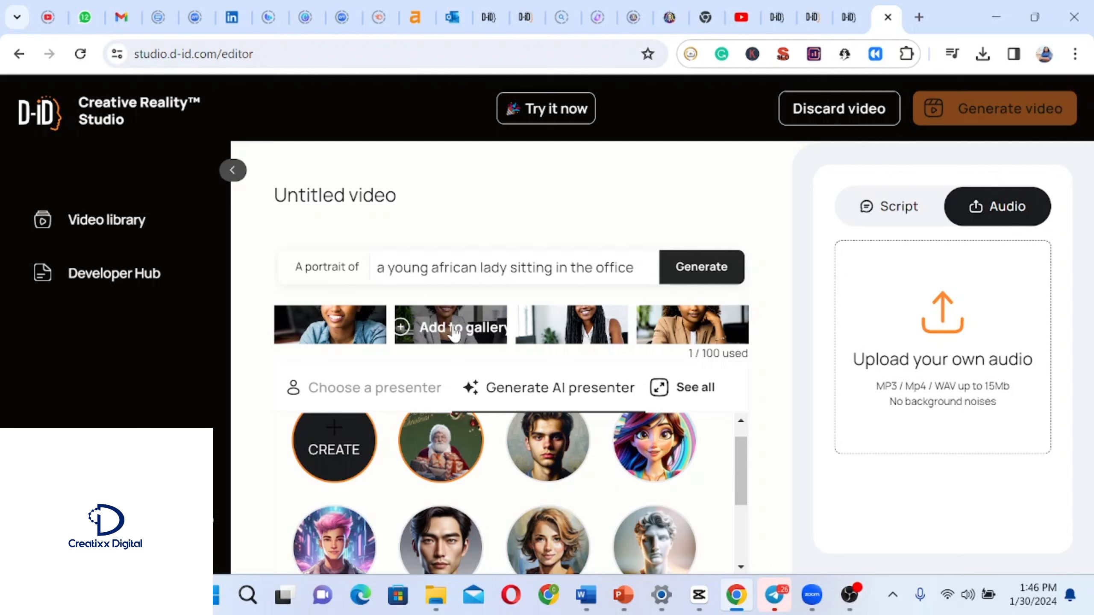
Add the second and fourth generated portraits to the presenter gallery.
click(455, 331)
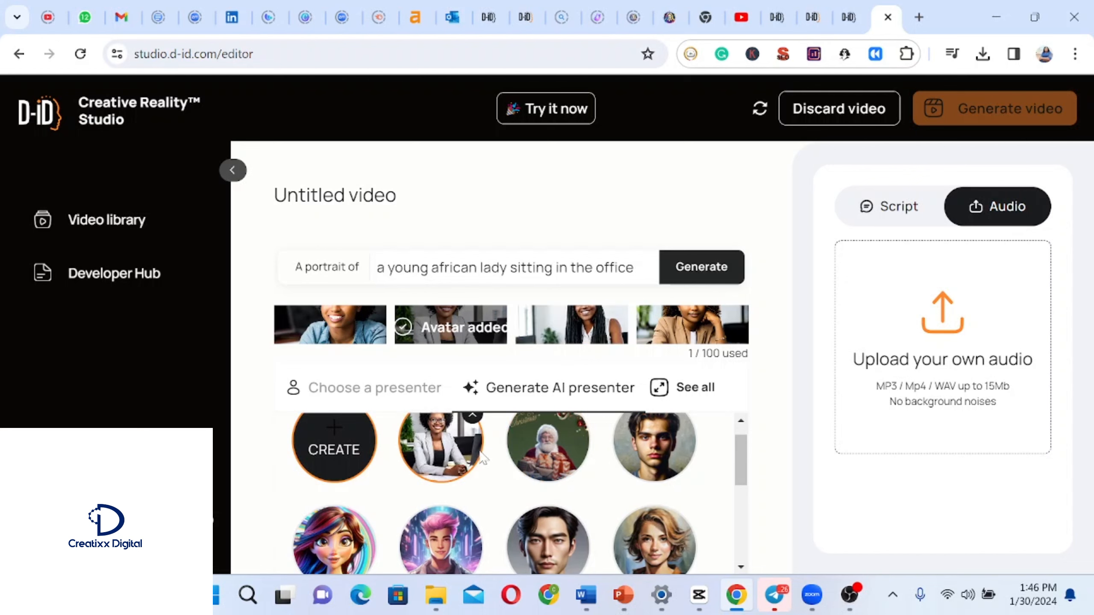
click(688, 330)
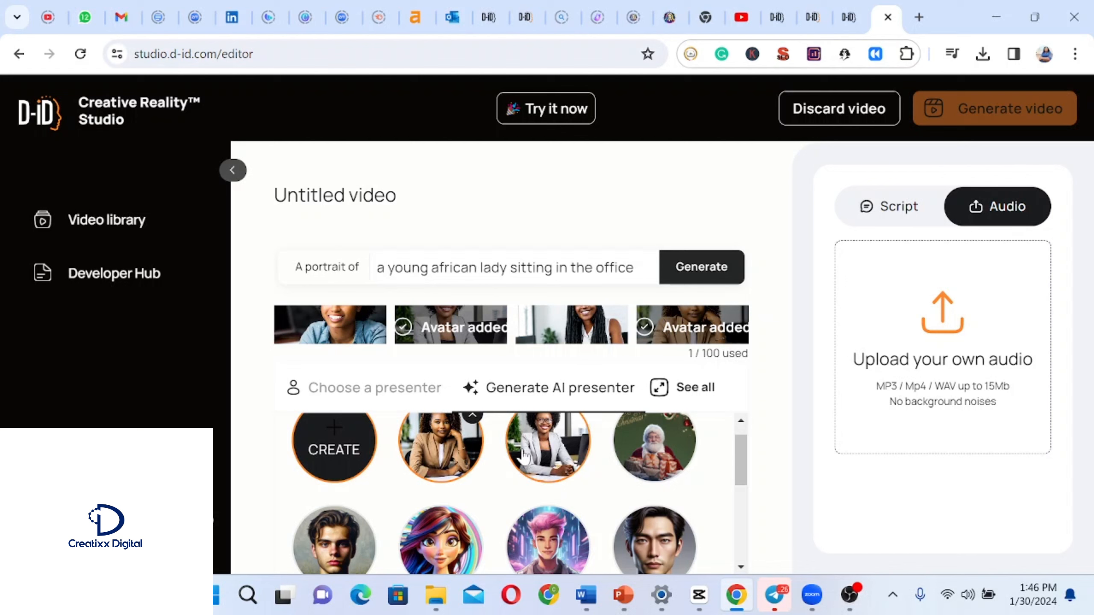
click(550, 459)
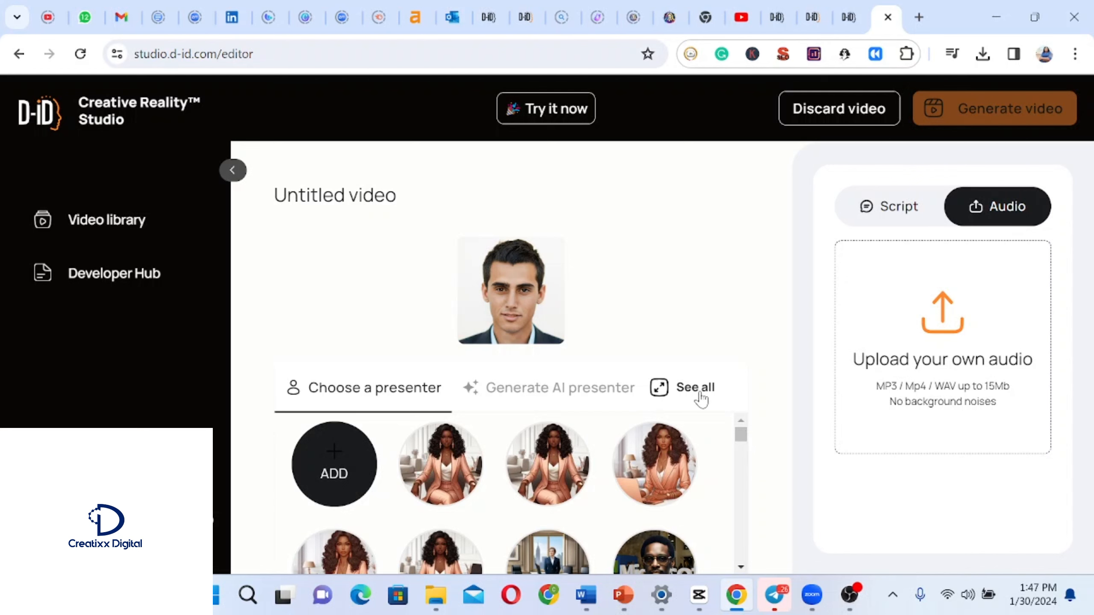
Upload the 'for talking avatar' image from Downloads as a new presenter and select it.
click(699, 390)
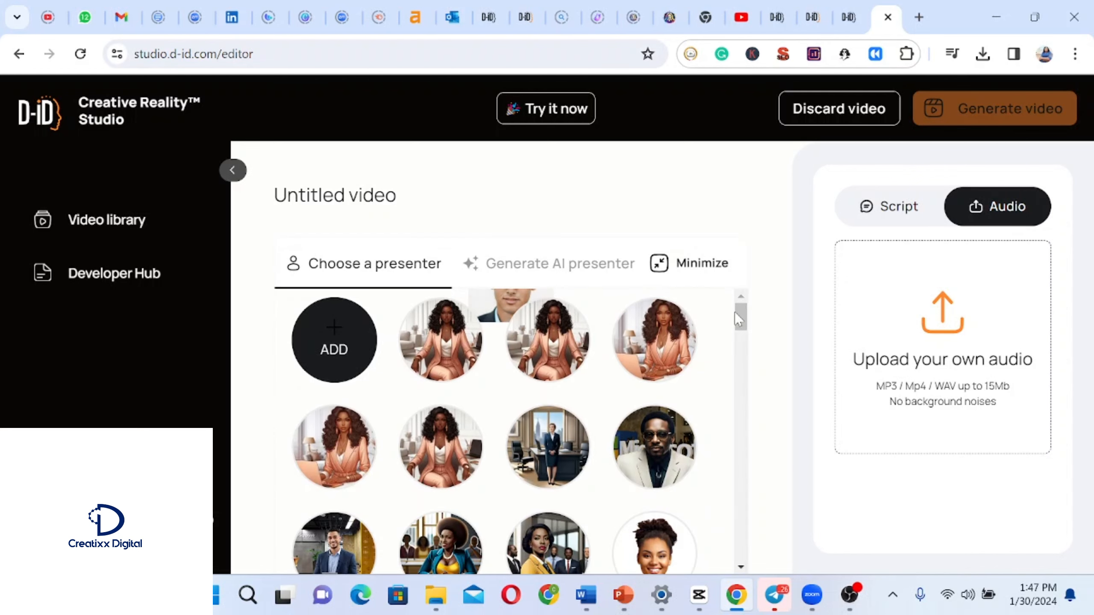
mouse_move(741, 319)
mouse_down()
mouse_move(759, 539)
mouse_move(746, 559)
mouse_move(744, 302)
mouse_up()
click(376, 270)
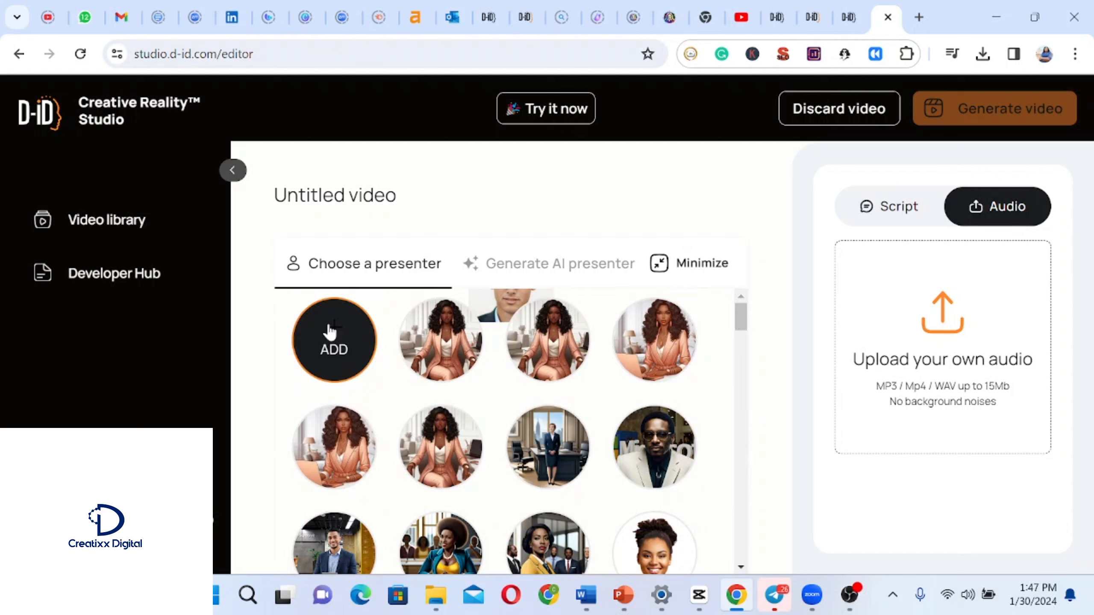
mouse_move(318, 365)
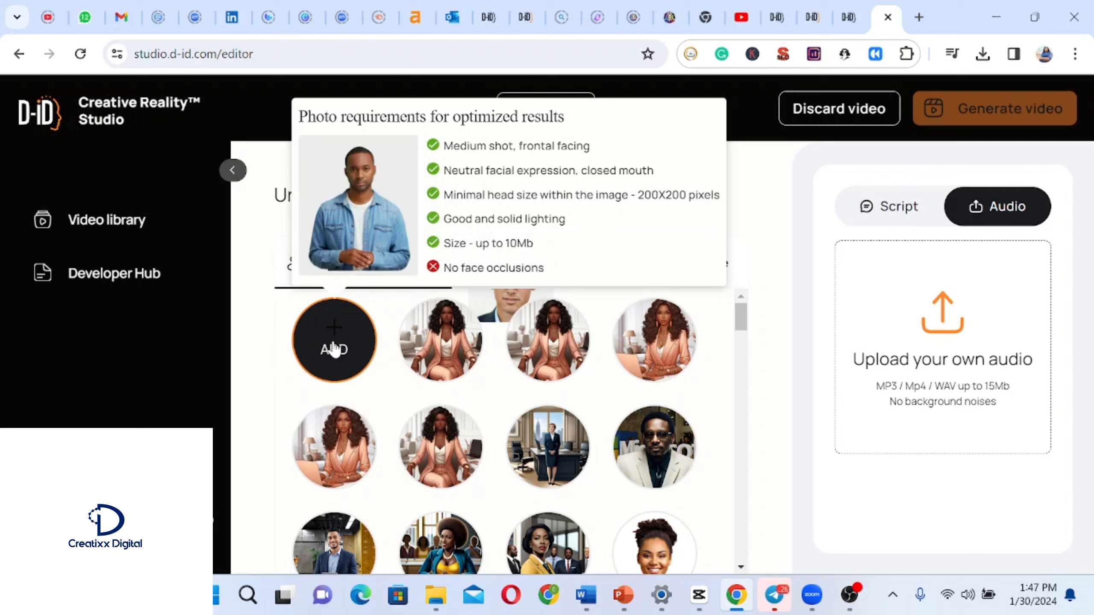
click(327, 348)
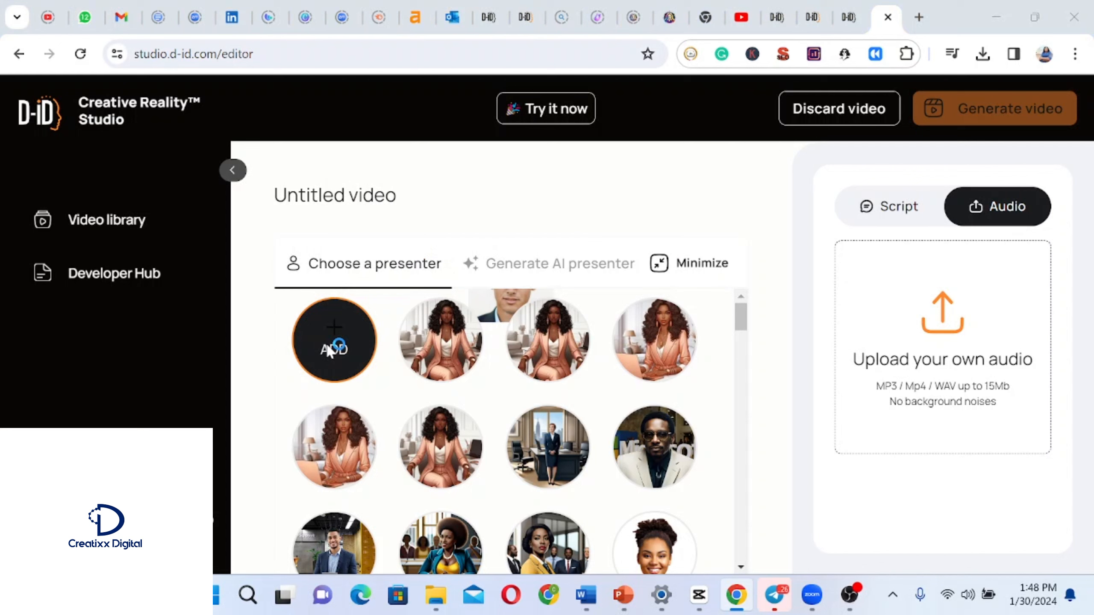
click(327, 350)
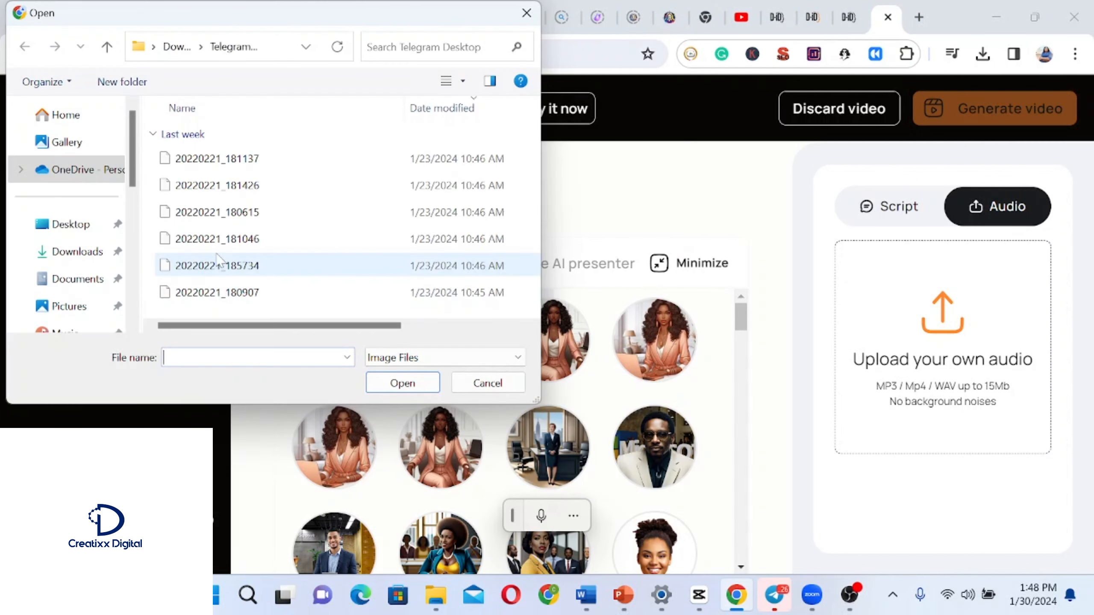
click(71, 252)
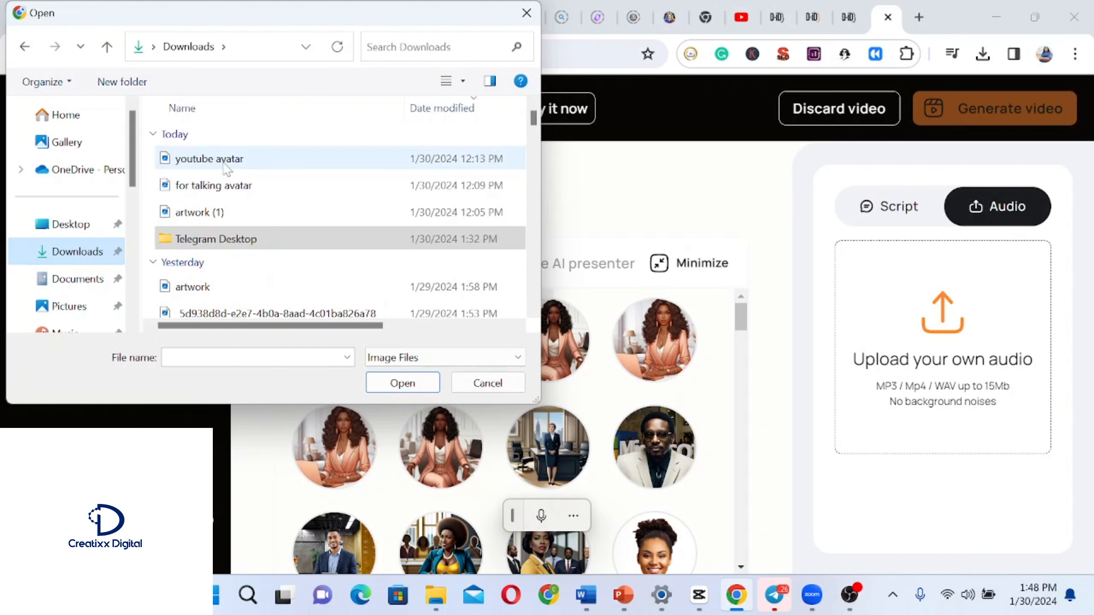
click(225, 165)
click(233, 191)
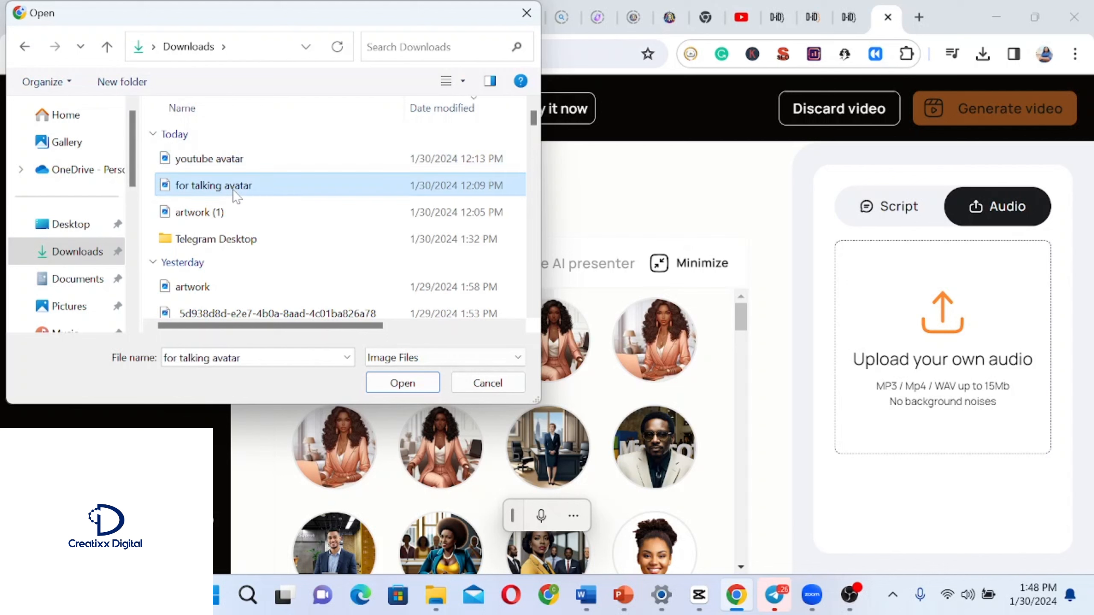
click(403, 383)
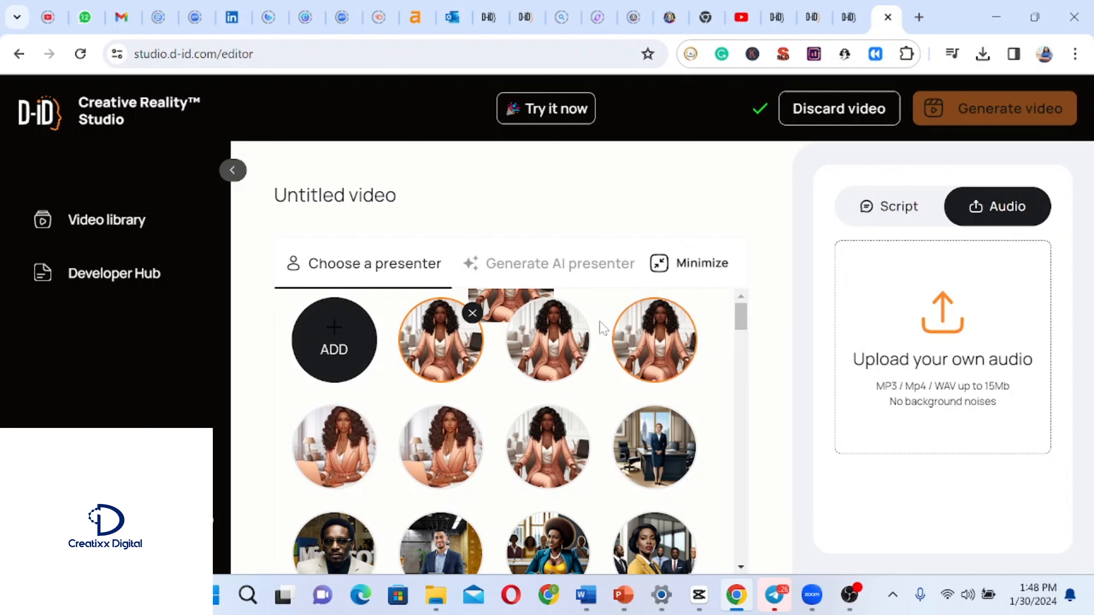
click(443, 354)
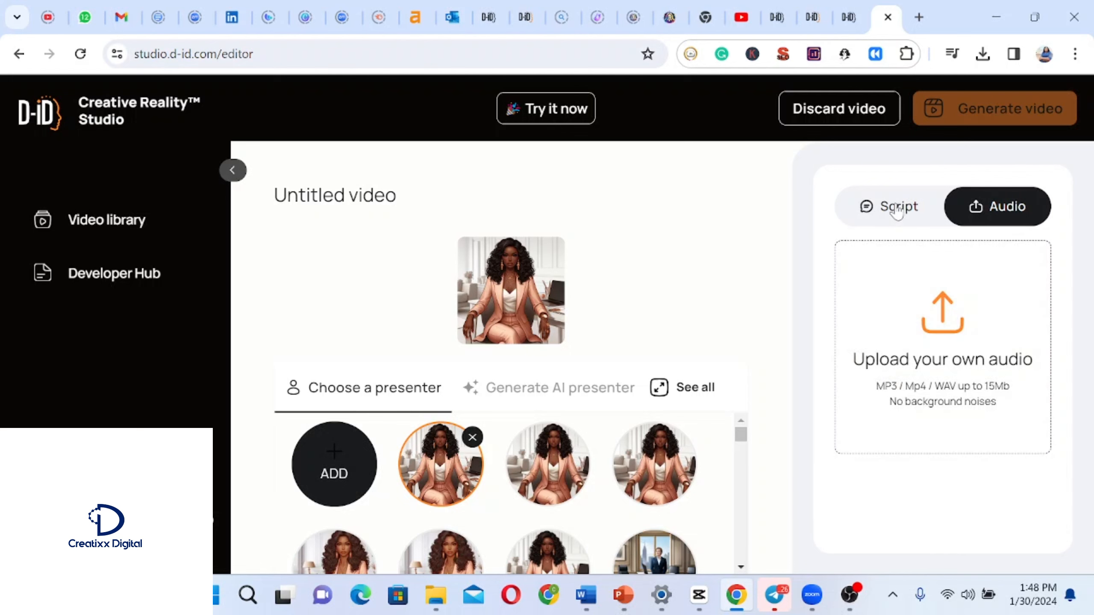
Switch to the script and extend it to read 'hi everyone, welcome'.
click(897, 209)
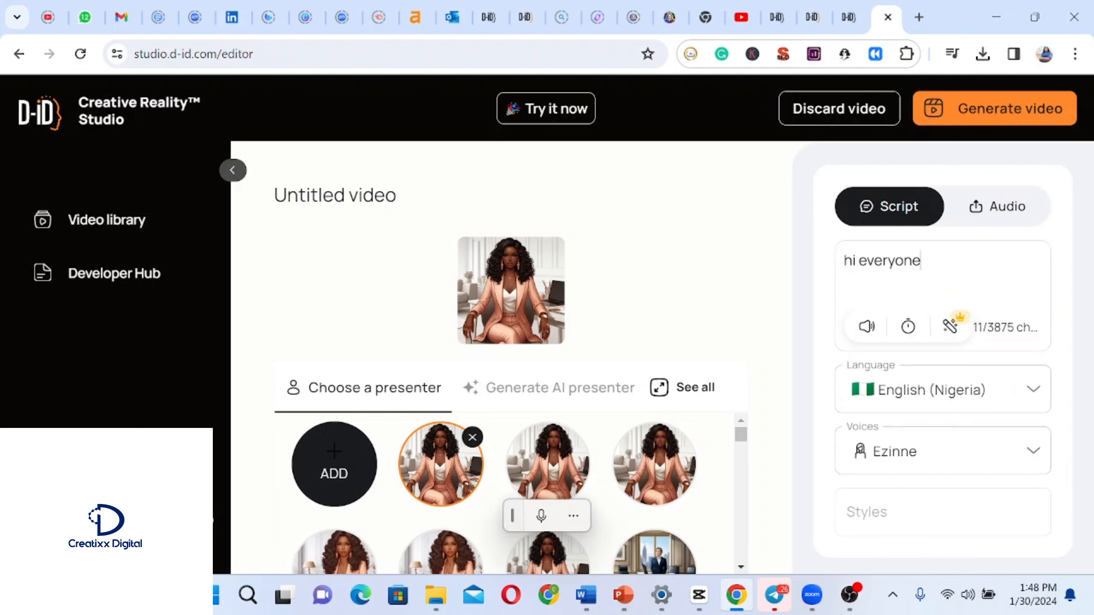
text(, welcome)
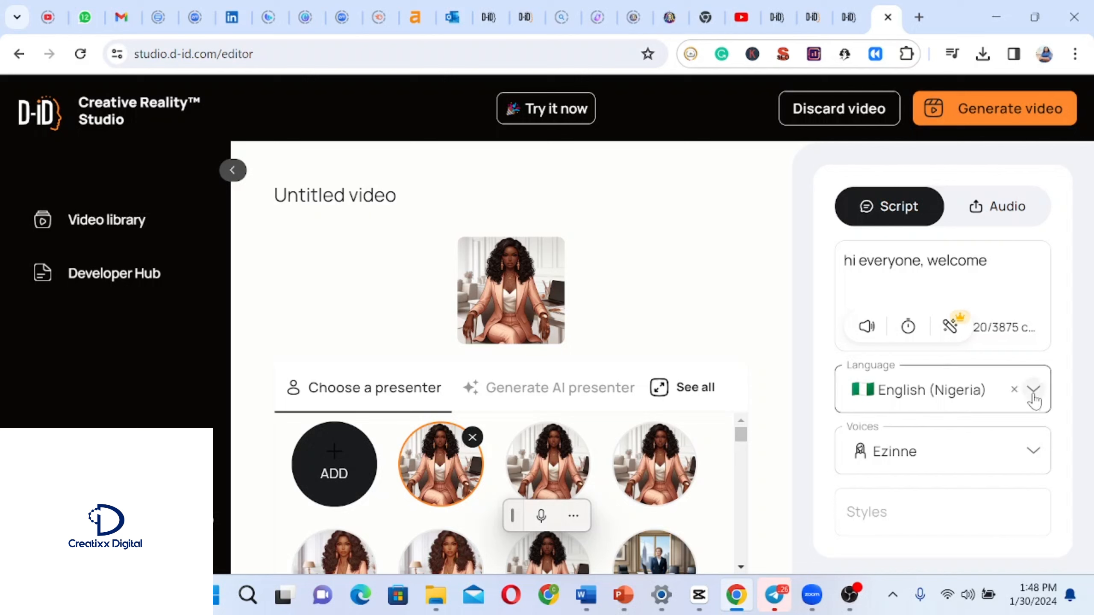
Set the script language to English (Ireland) and review the available voices.
click(1035, 390)
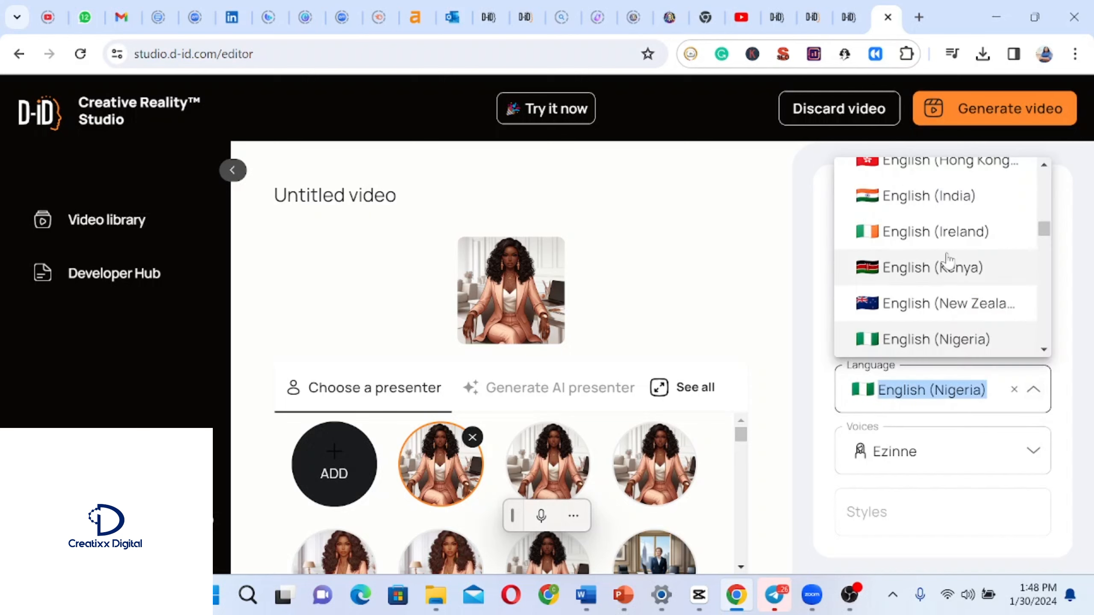
click(943, 237)
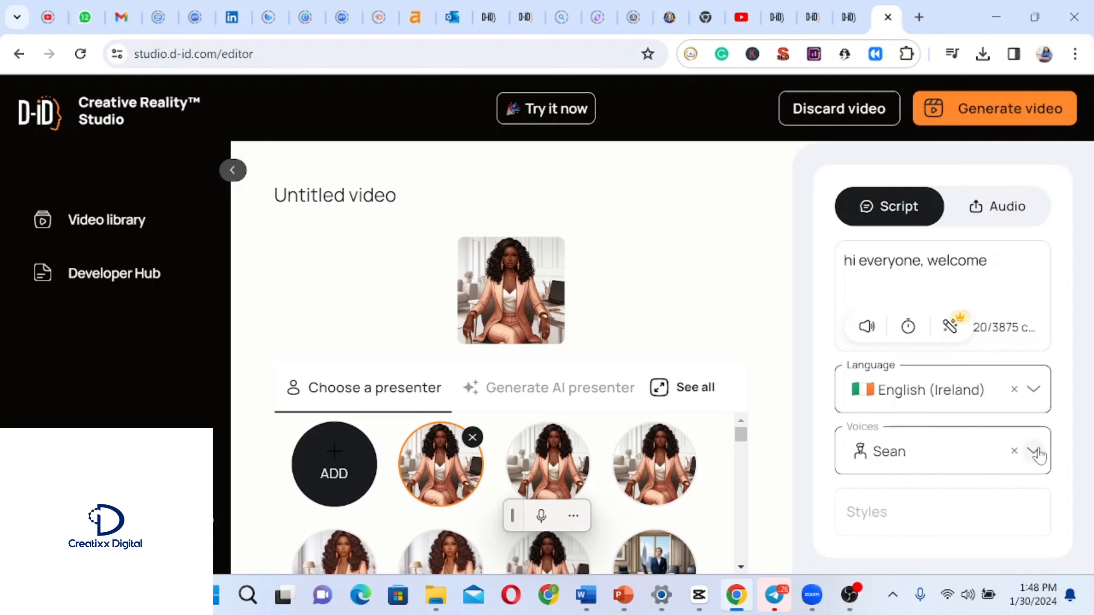
click(1035, 451)
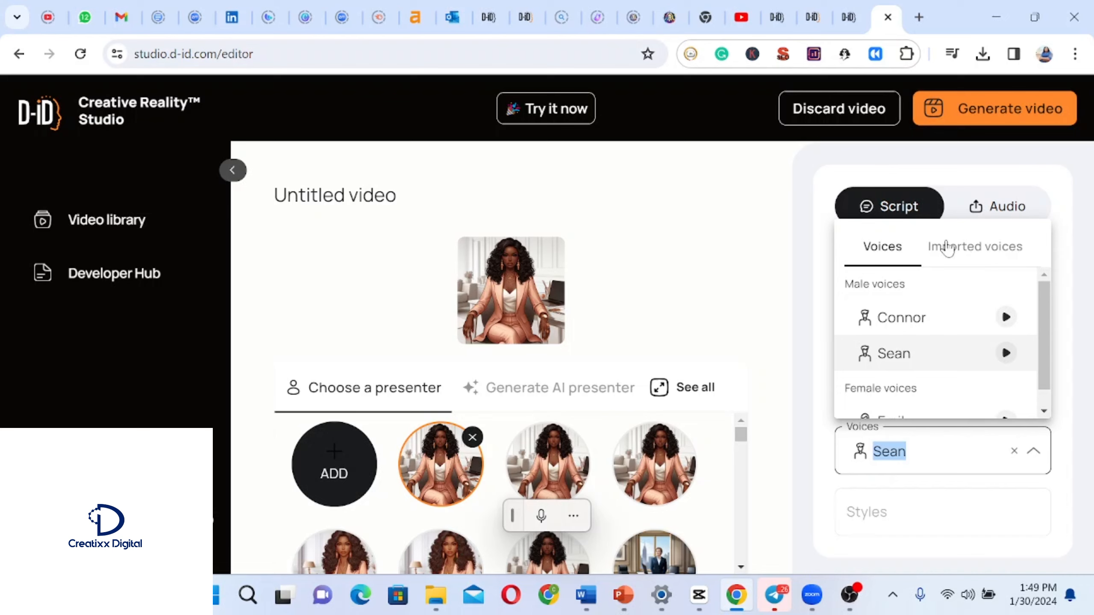
click(1064, 316)
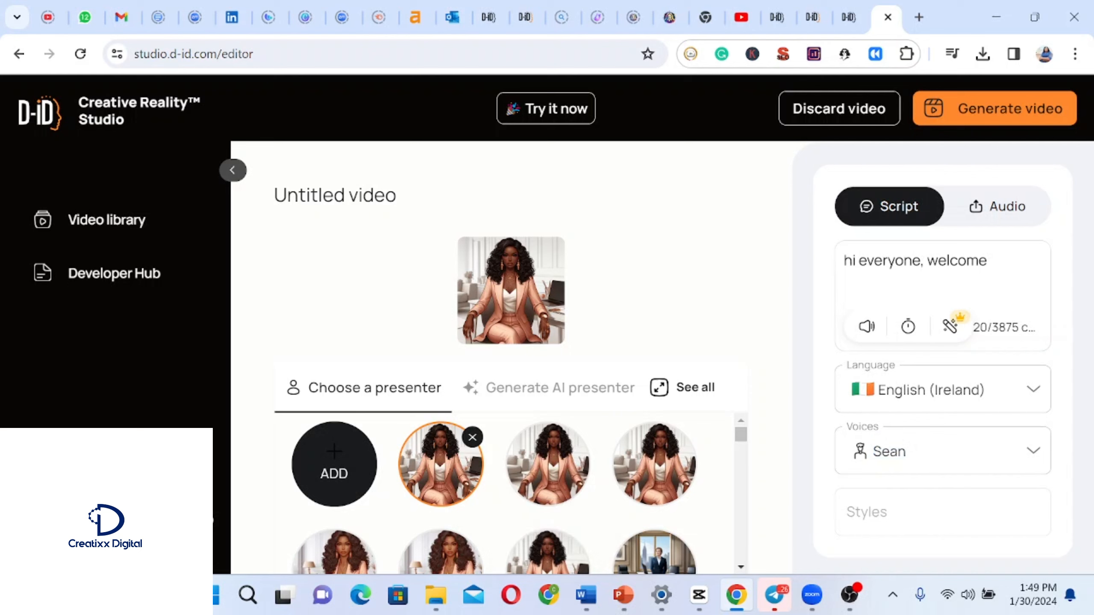
Switch to audio input and upload 'Recording_17 (1)' from the Telegram Desktop folder.
click(1034, 390)
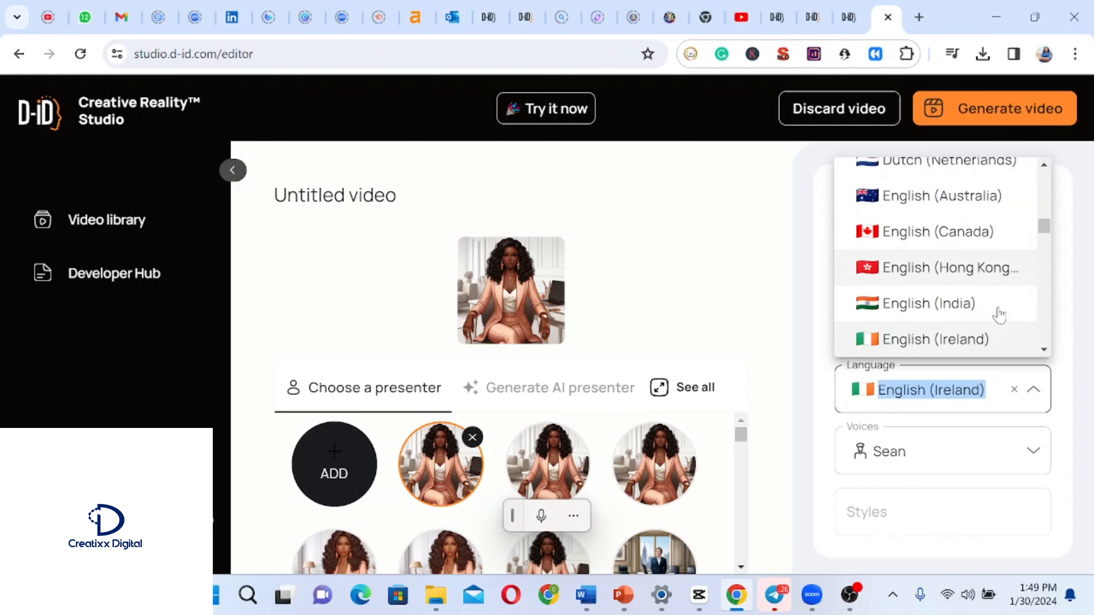
click(997, 207)
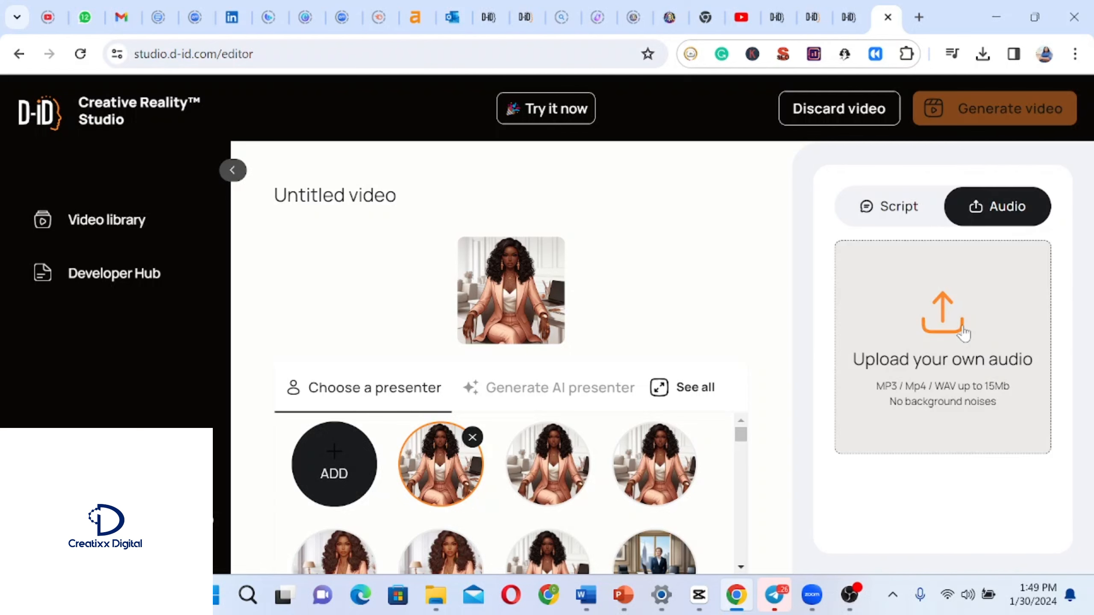
click(944, 342)
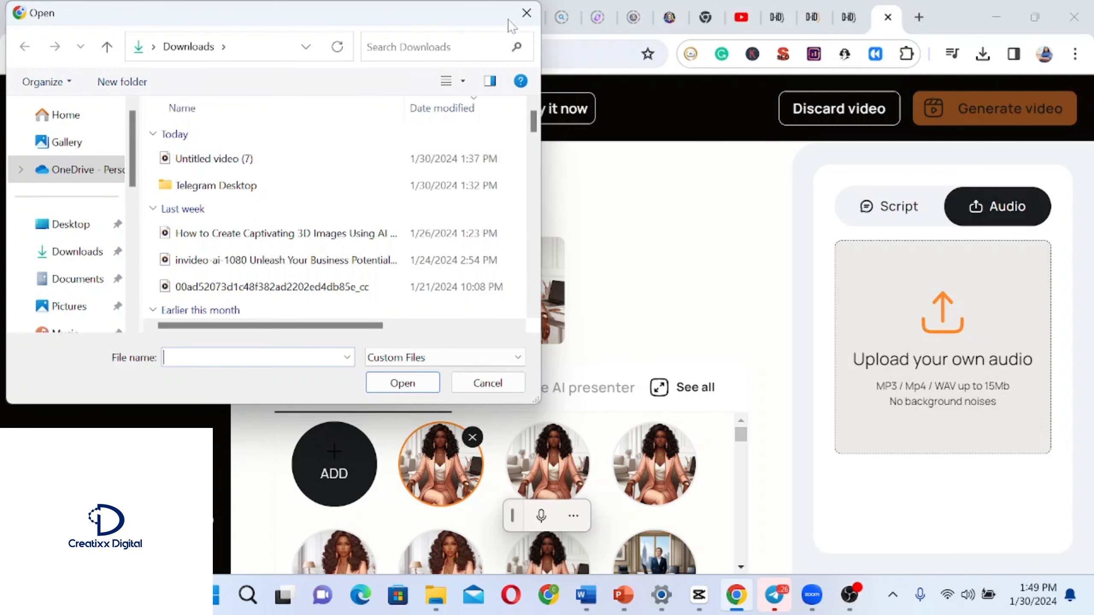
click(291, 188)
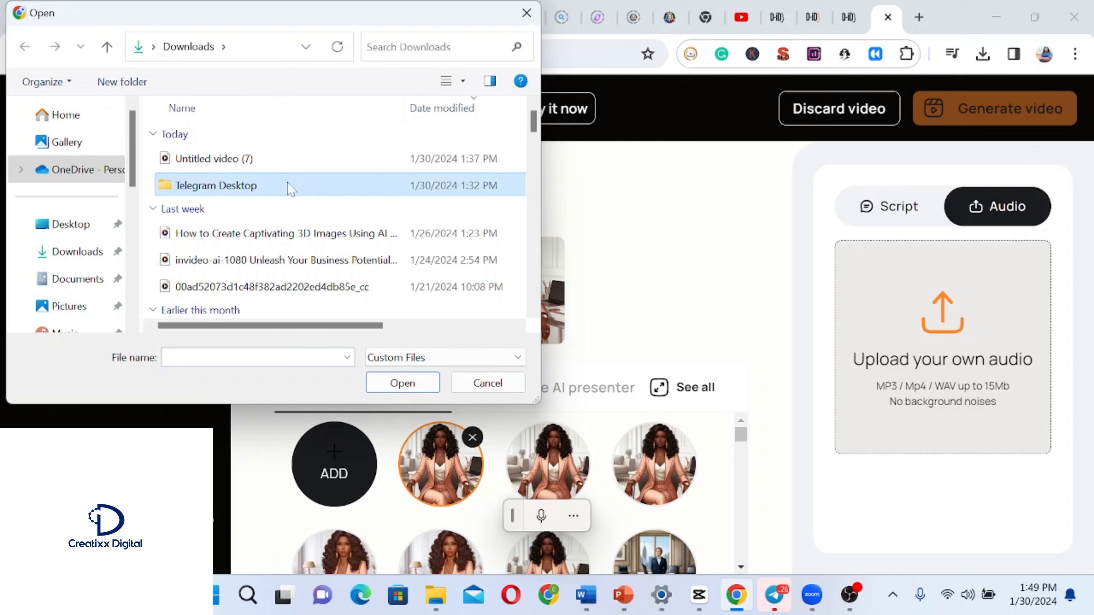
double_click(291, 188)
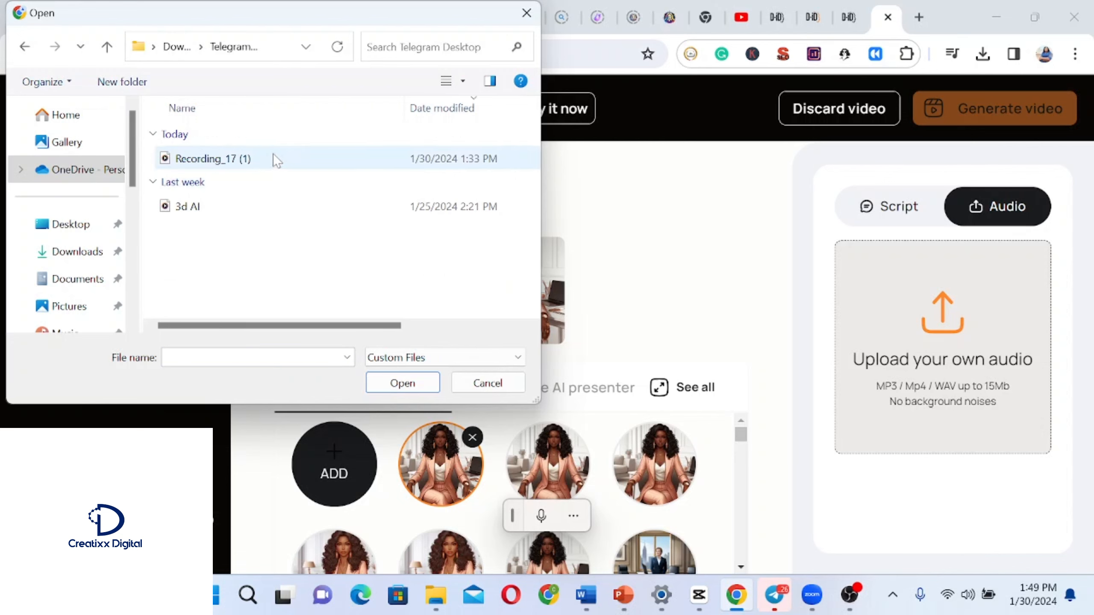
click(275, 159)
click(403, 383)
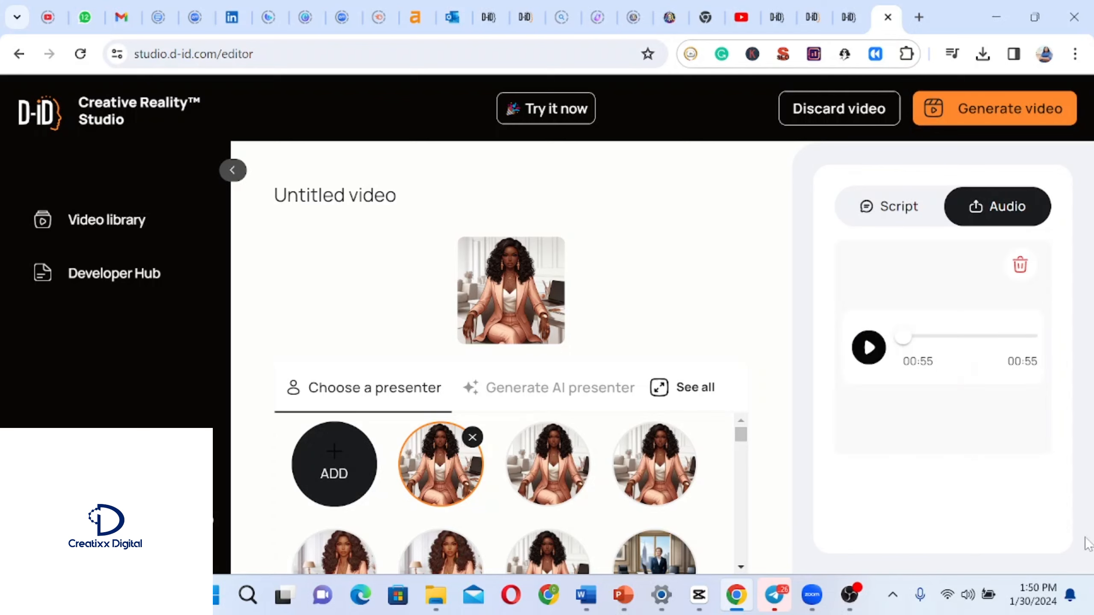
Generate the video and confirm the generation.
click(1009, 113)
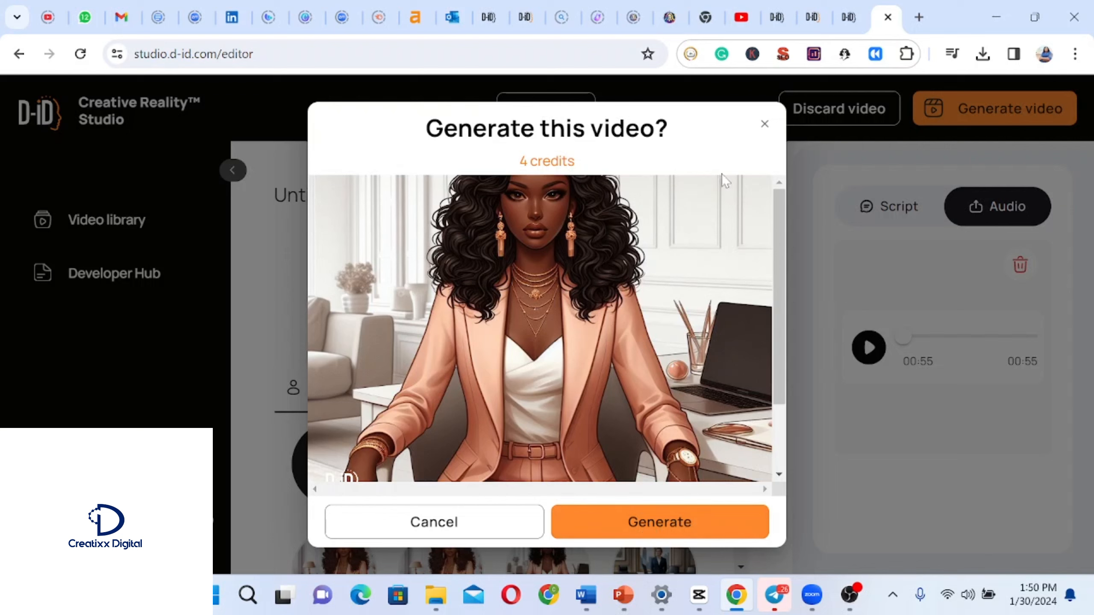
click(670, 522)
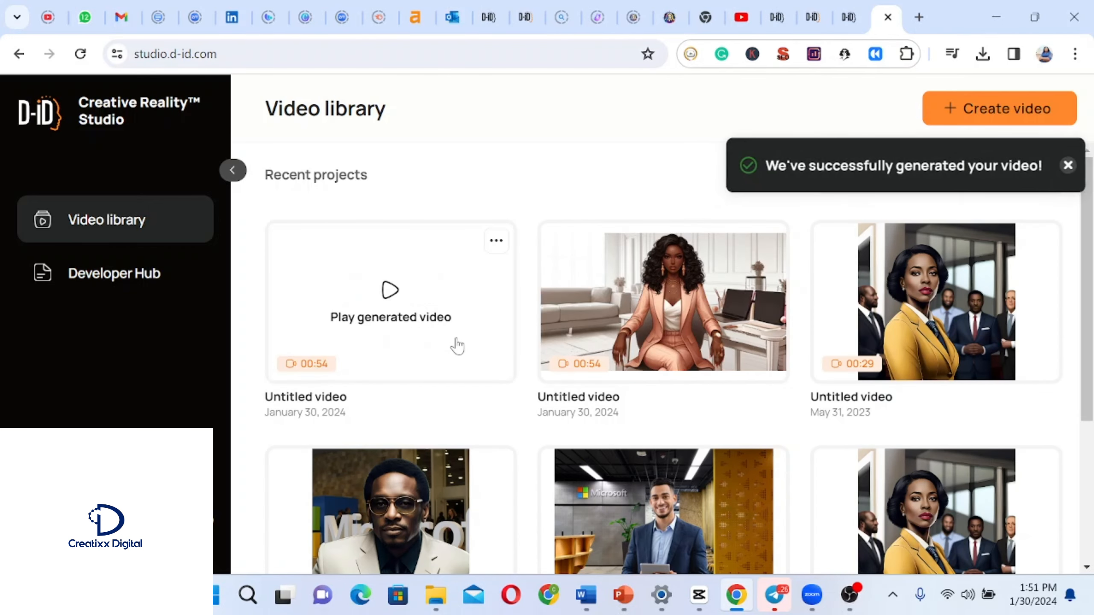
Play the newly generated video in the library and open its options menu.
click(390, 291)
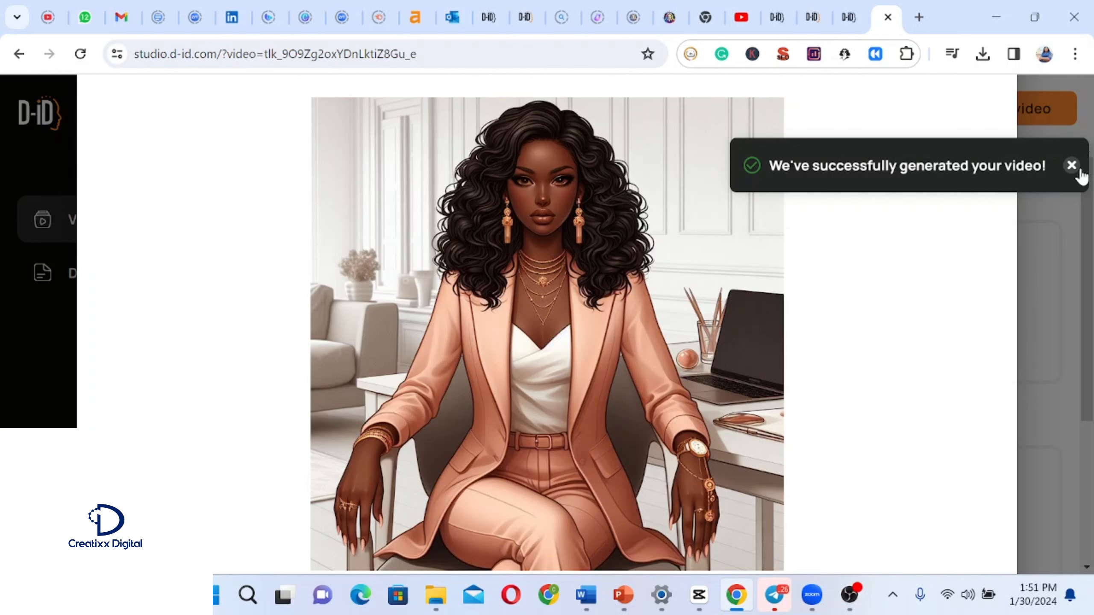
click(1080, 171)
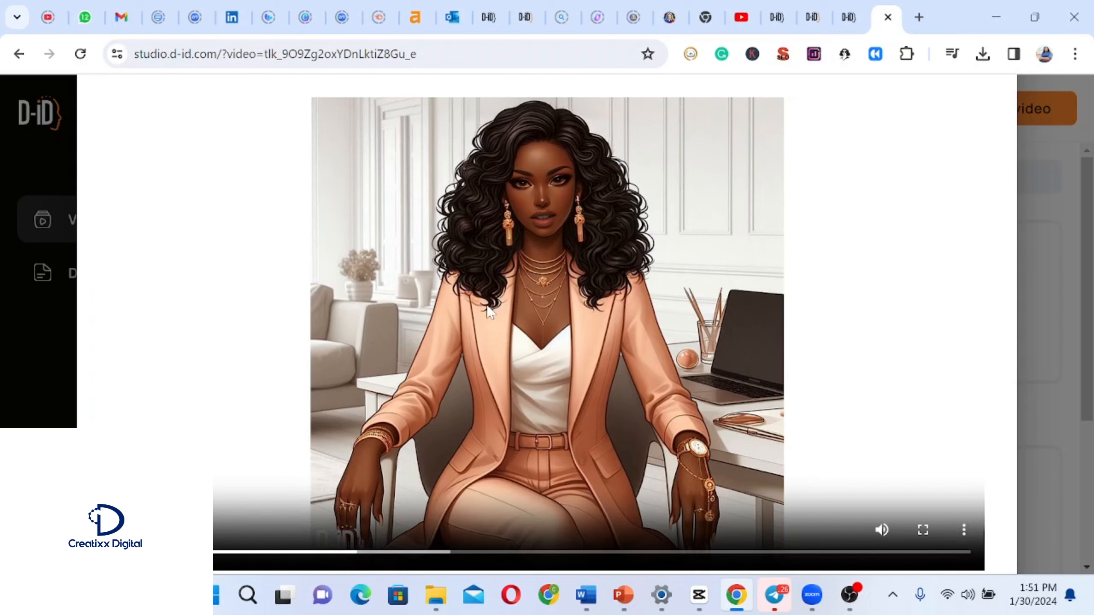
click(1004, 93)
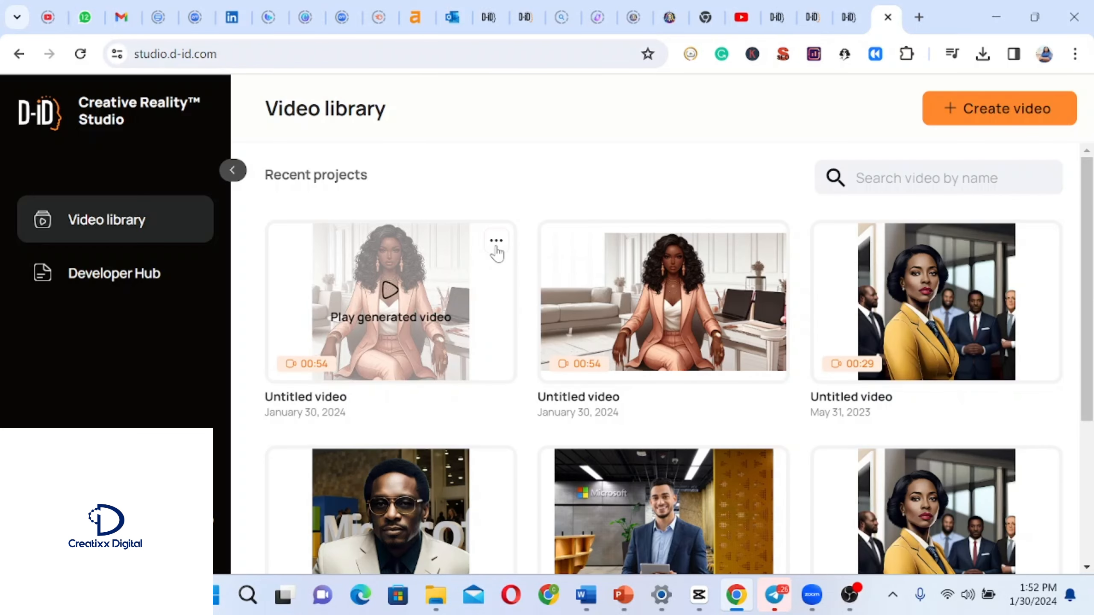
click(496, 242)
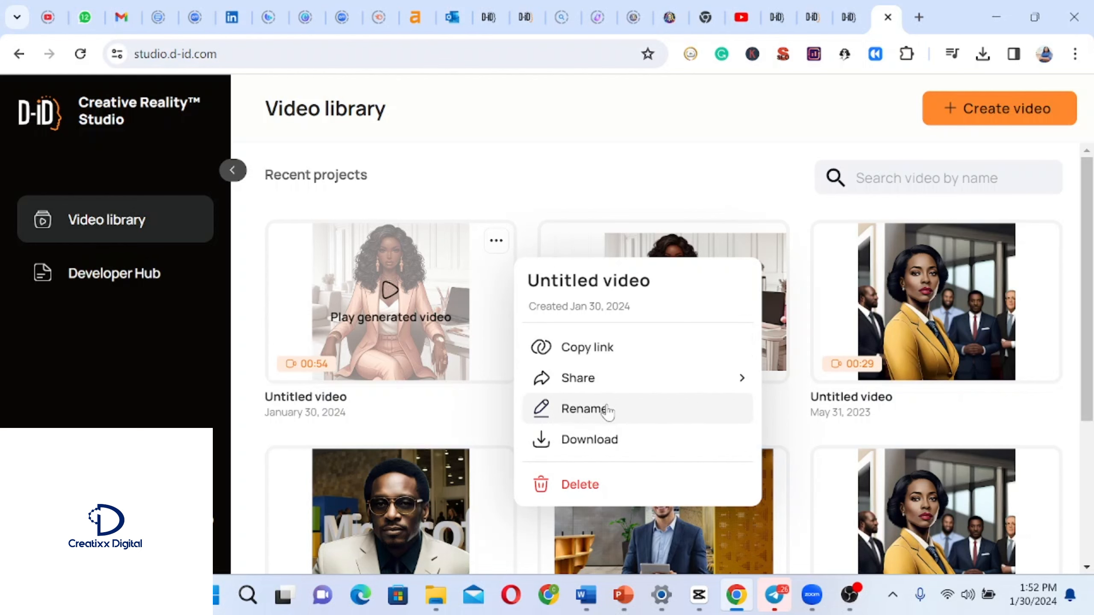
click(776, 392)
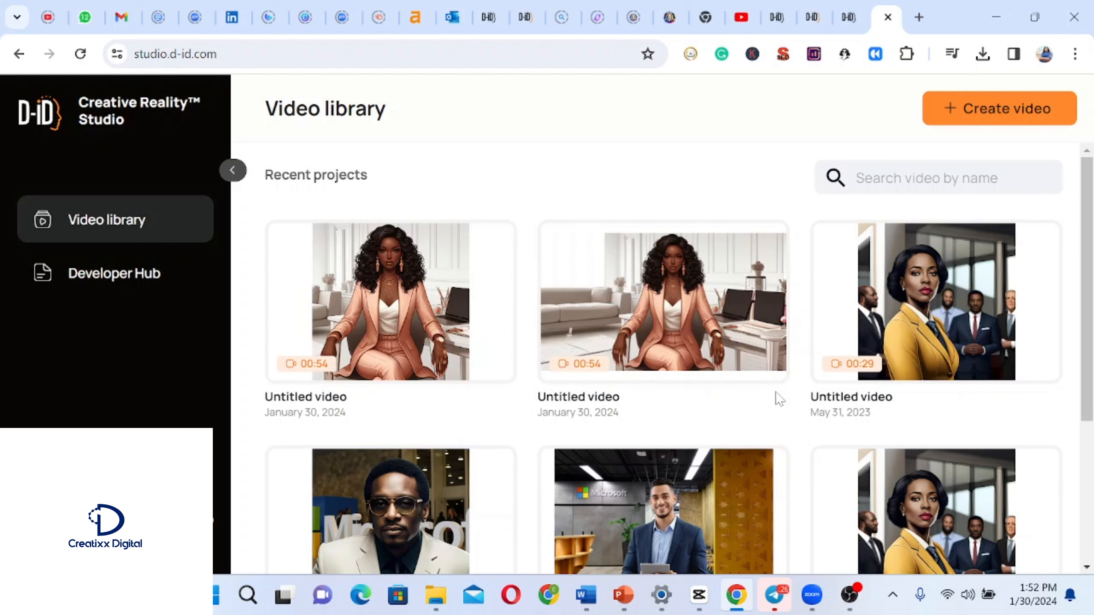